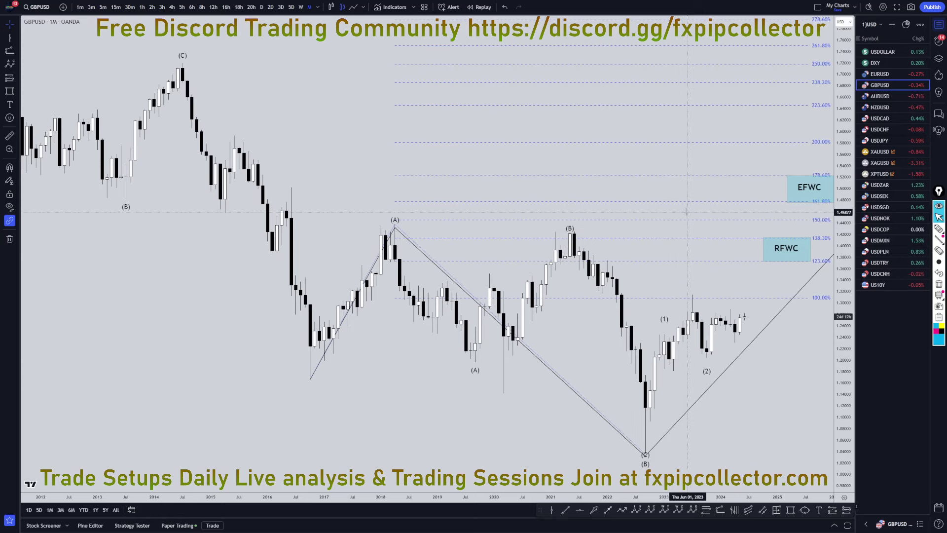
Pick the Highlighter and mark the GBPUSD watchlist symbol and the timeframe buttons.
{"action": "left_click", "coordinate": [938, 228]}
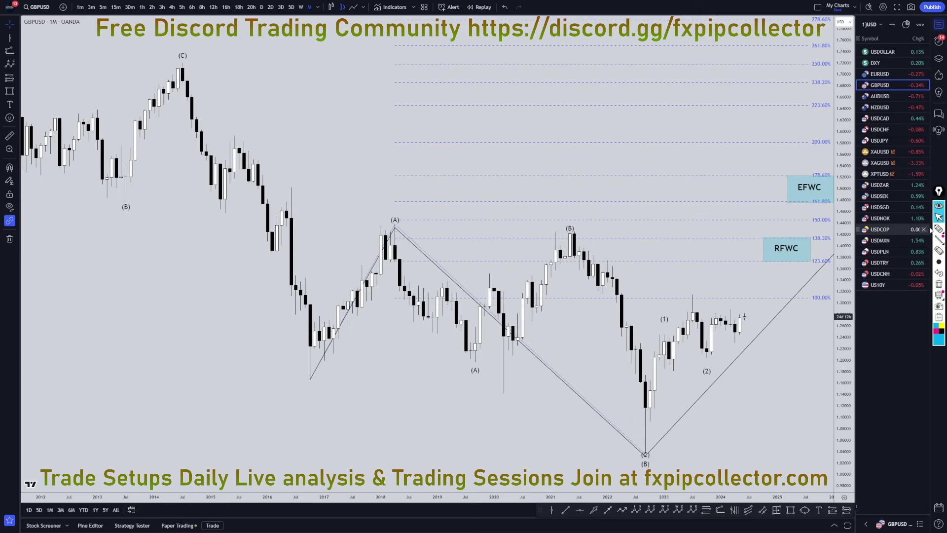
{"action": "left_click", "coordinate": [904, 341]}
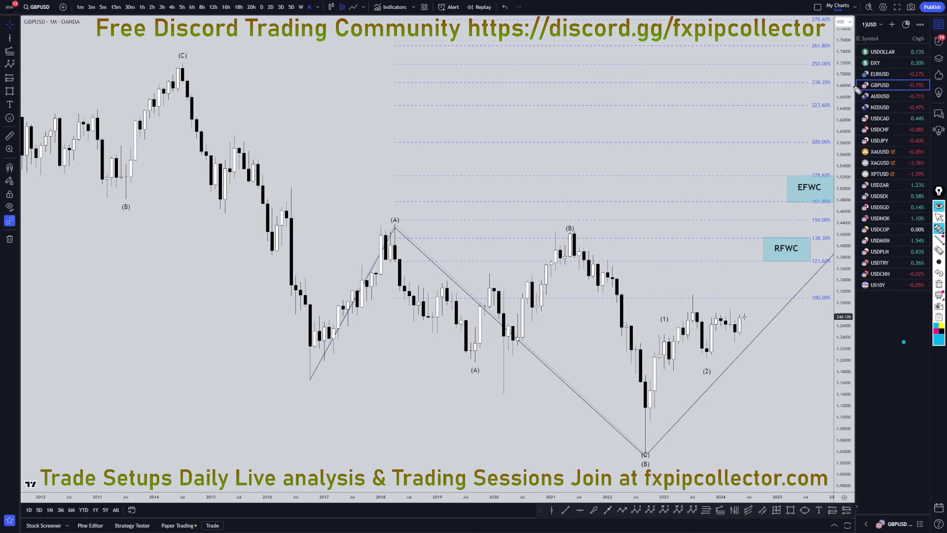
{"action": "left_click_drag", "start_coordinate": [860, 87], "coordinate": [826, 73]}
{"action": "mouse_move", "coordinate": [320, 16]}
{"action": "left_mouse_down"}
{"action": "mouse_move", "coordinate": [193, 23]}
{"action": "mouse_move", "coordinate": [129, 15]}
{"action": "left_mouse_up"}
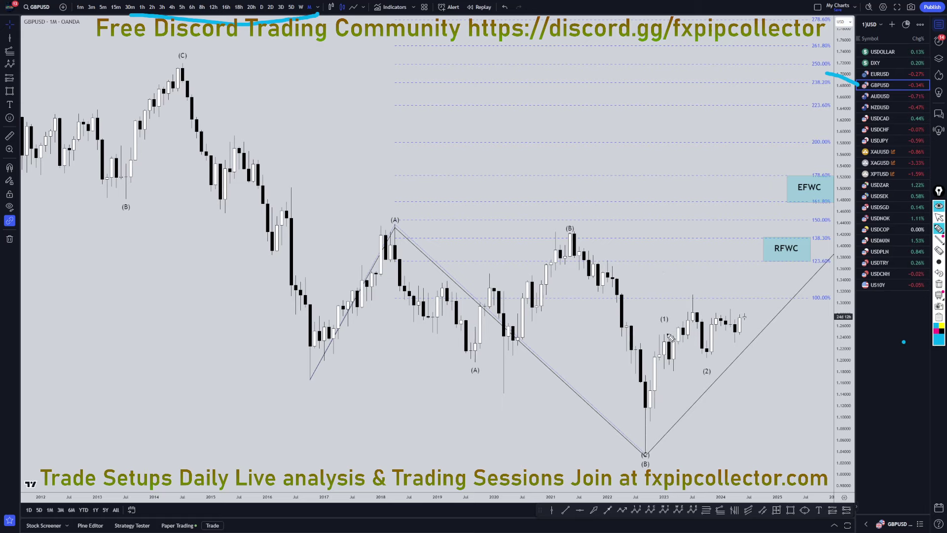
Underline waves (1) and (2), sketch the projected rise, and mark the EFWC and RFWC zones.
{"action": "left_click_drag", "start_coordinate": [651, 326], "coordinate": [673, 326]}
{"action": "mouse_move", "coordinate": [694, 380]}
{"action": "left_mouse_down"}
{"action": "mouse_move", "coordinate": [719, 381]}
{"action": "mouse_move", "coordinate": [763, 258]}
{"action": "mouse_move", "coordinate": [816, 255]}
{"action": "left_mouse_up"}
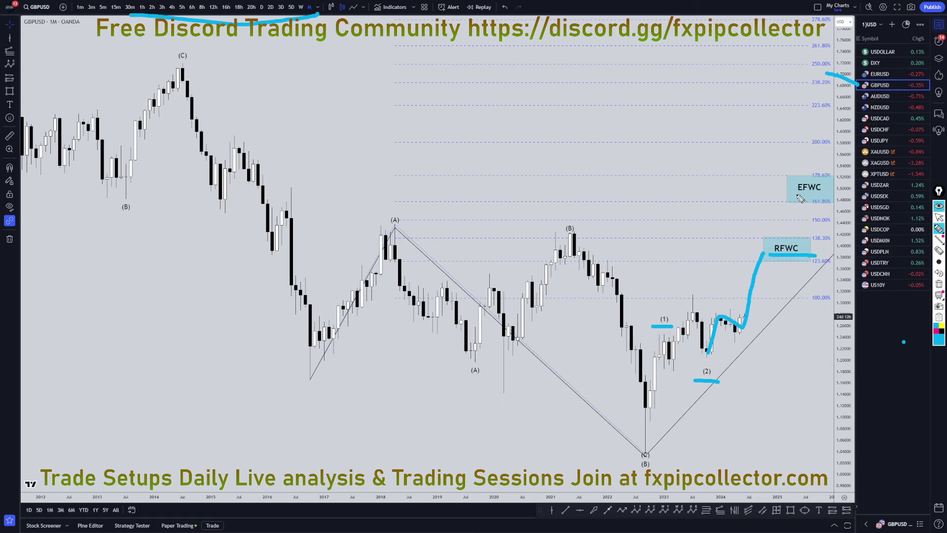
{"action": "left_click_drag", "start_coordinate": [790, 193], "coordinate": [830, 197]}
{"action": "mouse_move", "coordinate": [815, 230]}
{"action": "left_mouse_down"}
{"action": "mouse_move", "coordinate": [802, 246]}
{"action": "mouse_move", "coordinate": [826, 259]}
{"action": "mouse_move", "coordinate": [811, 266]}
{"action": "mouse_move", "coordinate": [833, 281]}
{"action": "left_mouse_up"}
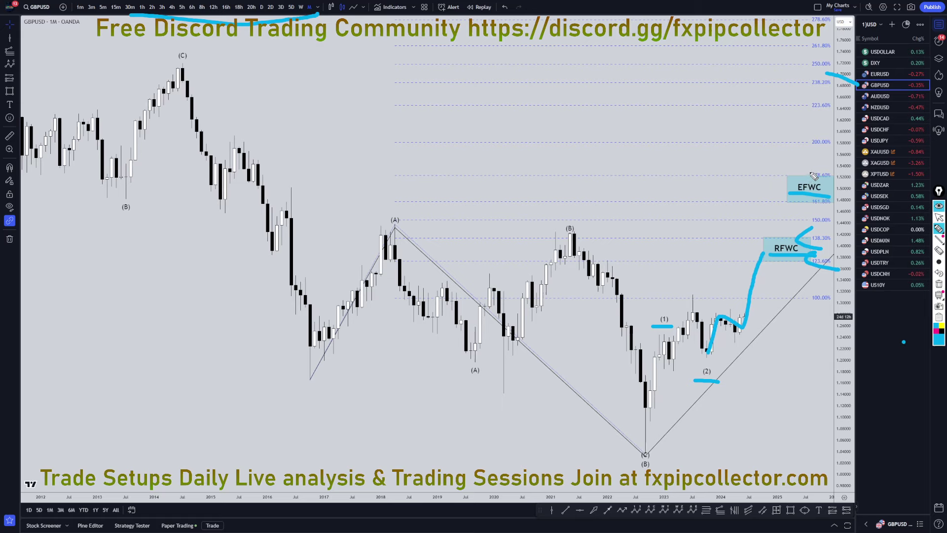
{"action": "left_click_drag", "start_coordinate": [816, 168], "coordinate": [820, 214]}
Clear the monthly highlighter marks and switch GBPUSD to the weekly timeframe.
{"action": "left_click", "coordinate": [939, 284]}
{"action": "left_click", "coordinate": [938, 217]}
{"action": "left_click", "coordinate": [301, 7]}
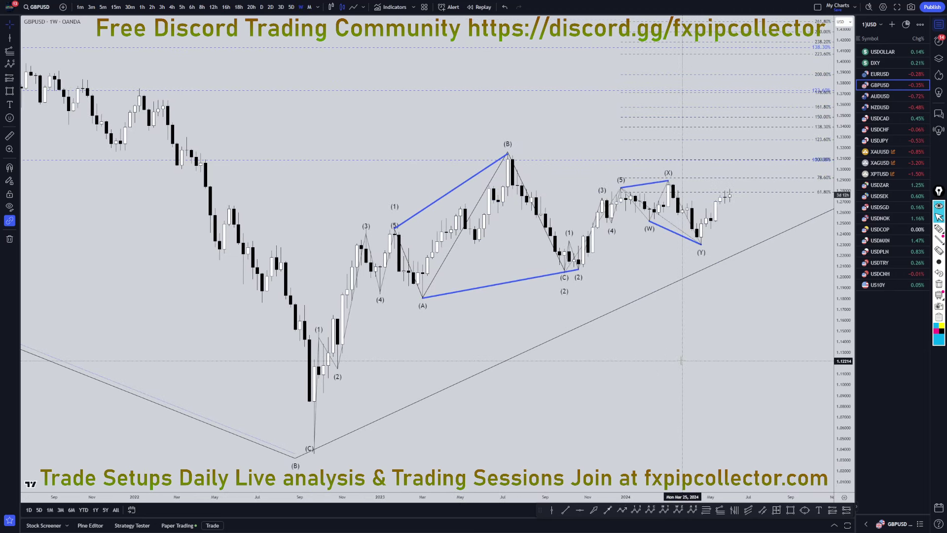
Highlight weekly waves 1 and 2 and a projected wave 3 rally toward 200%, then clear them.
{"action": "left_click_drag", "start_coordinate": [567, 270], "coordinate": [556, 276]}
{"action": "mouse_move", "coordinate": [620, 143]}
{"action": "left_mouse_down"}
{"action": "mouse_move", "coordinate": [620, 163]}
{"action": "mouse_move", "coordinate": [656, 204]}
{"action": "mouse_move", "coordinate": [699, 227]}
{"action": "left_mouse_up"}
{"action": "left_click_drag", "start_coordinate": [683, 262], "coordinate": [703, 282]}
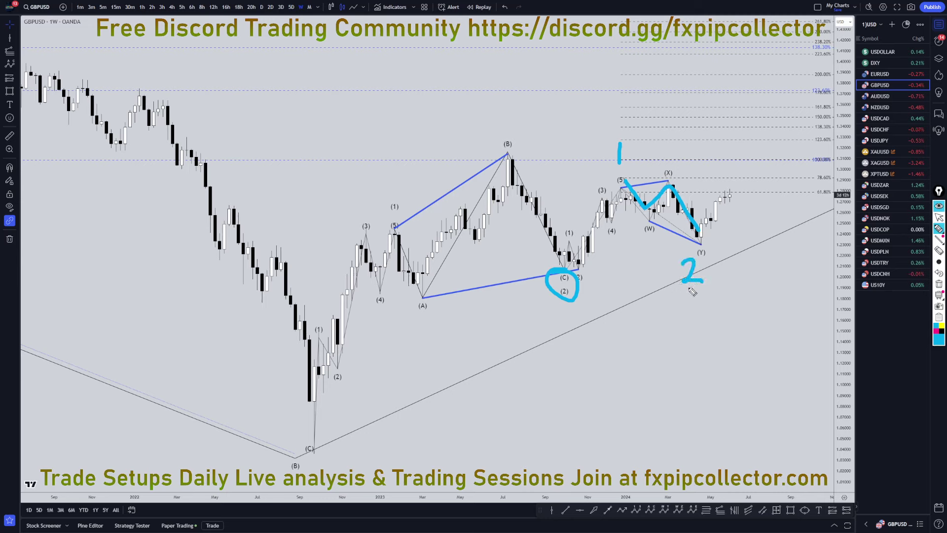
{"action": "left_click_drag", "start_coordinate": [708, 238], "coordinate": [804, 71]}
{"action": "mouse_move", "coordinate": [719, 137]}
{"action": "left_mouse_down"}
{"action": "mouse_move", "coordinate": [732, 144]}
{"action": "mouse_move", "coordinate": [707, 150]}
{"action": "left_mouse_up"}
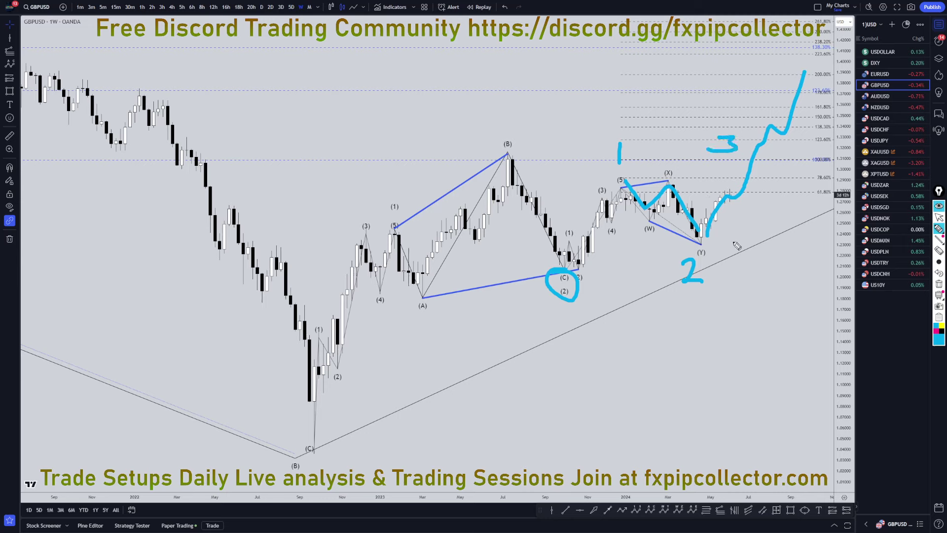
{"action": "left_click", "coordinate": [938, 284]}
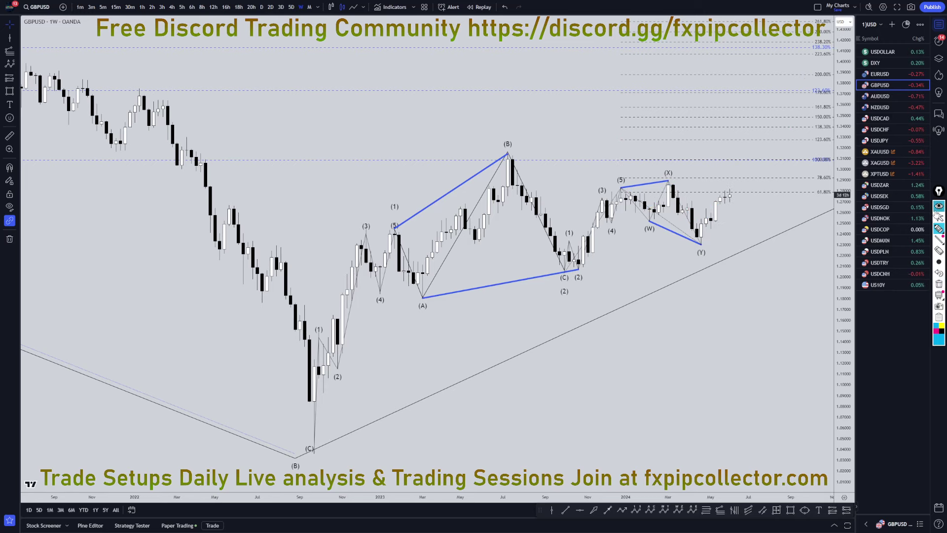
Switch to the daily chart and highlight waves 1 through 5 of the rally.
{"action": "left_click", "coordinate": [261, 7]}
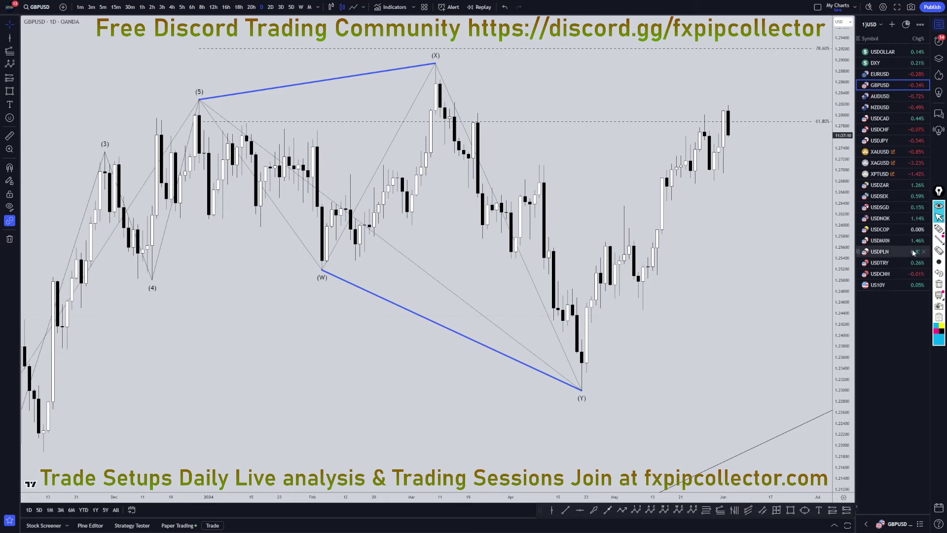
{"action": "left_click", "coordinate": [938, 229]}
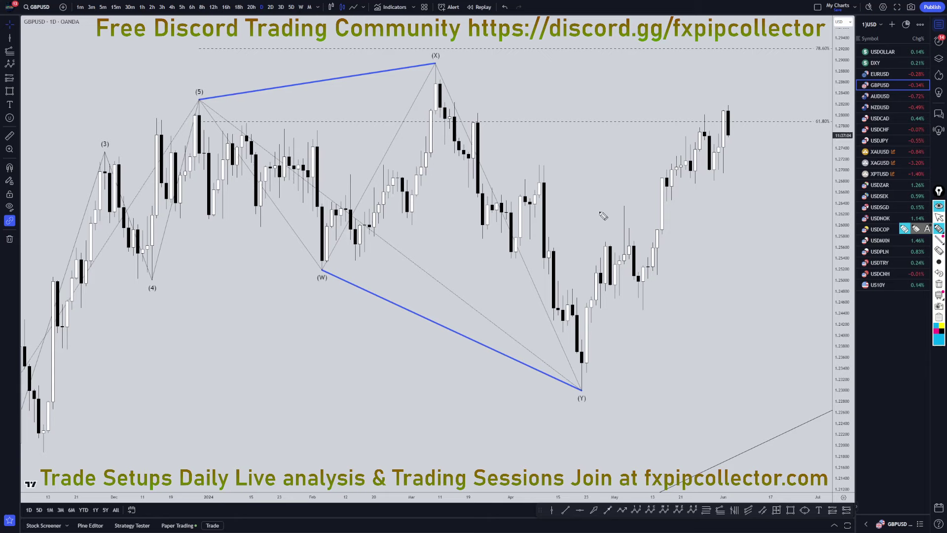
{"action": "left_click_drag", "start_coordinate": [601, 212], "coordinate": [605, 240]}
{"action": "left_click_drag", "start_coordinate": [637, 306], "coordinate": [666, 330]}
{"action": "mouse_move", "coordinate": [667, 114]}
{"action": "left_mouse_down"}
{"action": "mouse_move", "coordinate": [679, 120]}
{"action": "mouse_move", "coordinate": [672, 130]}
{"action": "left_mouse_up"}
{"action": "mouse_move", "coordinate": [706, 184]}
{"action": "left_mouse_down"}
{"action": "mouse_move", "coordinate": [706, 196]}
{"action": "mouse_move", "coordinate": [716, 194]}
{"action": "left_mouse_up"}
{"action": "left_click_drag", "start_coordinate": [712, 184], "coordinate": [713, 209]}
{"action": "left_click_drag", "start_coordinate": [743, 83], "coordinate": [722, 94]}
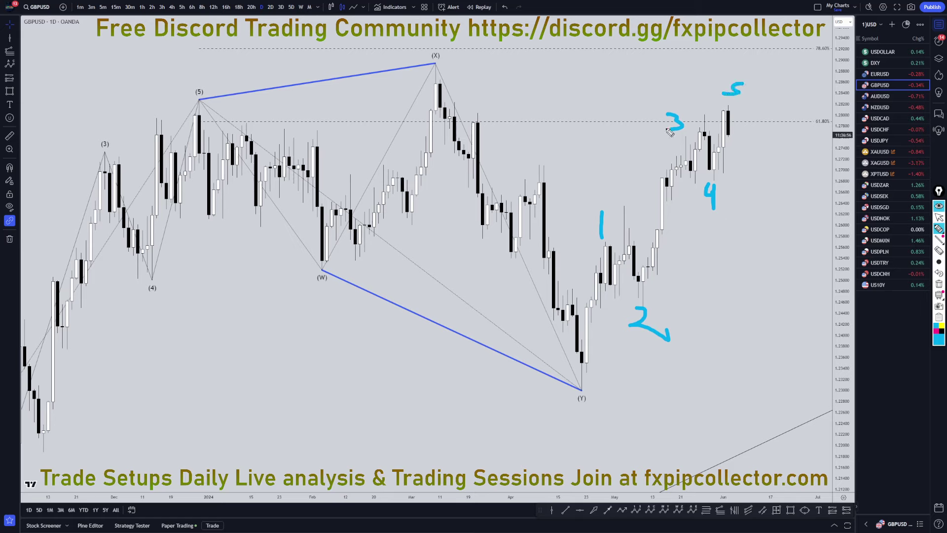
Label the larger wave 1 and sketch a pullback and wave 3 rally, then clear and switch to 4h.
{"action": "left_click_drag", "start_coordinate": [684, 49], "coordinate": [682, 80]}
{"action": "mouse_move", "coordinate": [729, 109]}
{"action": "left_mouse_down"}
{"action": "mouse_move", "coordinate": [737, 183]}
{"action": "mouse_move", "coordinate": [770, 181]}
{"action": "mouse_move", "coordinate": [807, 236]}
{"action": "mouse_move", "coordinate": [806, 299]}
{"action": "left_mouse_up"}
{"action": "left_click_drag", "start_coordinate": [802, 241], "coordinate": [873, 5]}
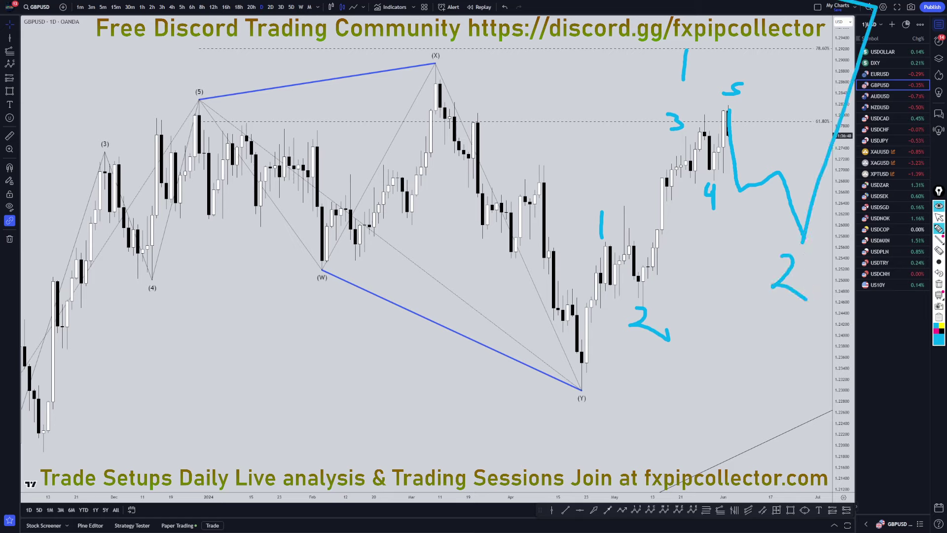
{"action": "mouse_move", "coordinate": [791, 84]}
{"action": "left_mouse_down"}
{"action": "mouse_move", "coordinate": [816, 83]}
{"action": "mouse_move", "coordinate": [785, 104]}
{"action": "left_mouse_up"}
{"action": "mouse_move", "coordinate": [586, 74]}
{"action": "left_mouse_down"}
{"action": "mouse_move", "coordinate": [586, 96]}
{"action": "mouse_move", "coordinate": [571, 92]}
{"action": "left_mouse_up"}
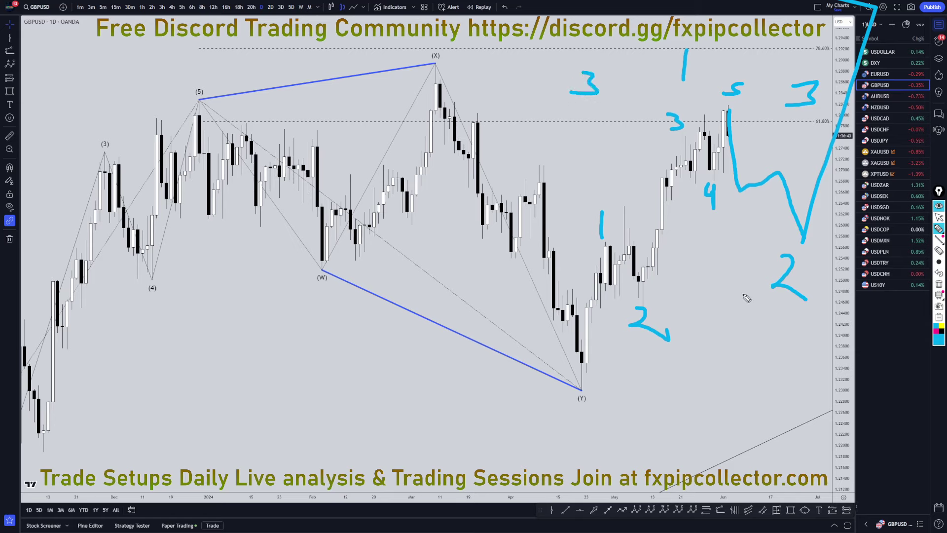
{"action": "left_click", "coordinate": [939, 284]}
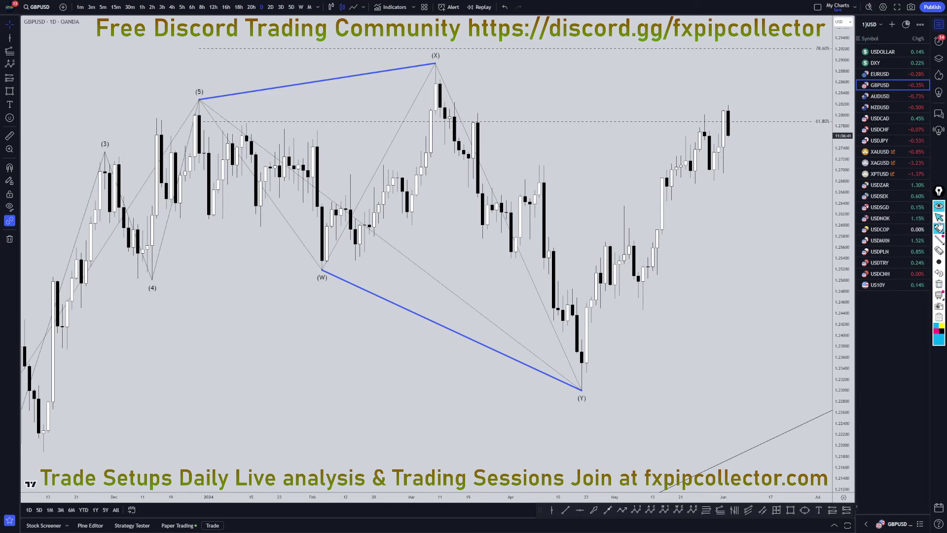
{"action": "left_click", "coordinate": [172, 7]}
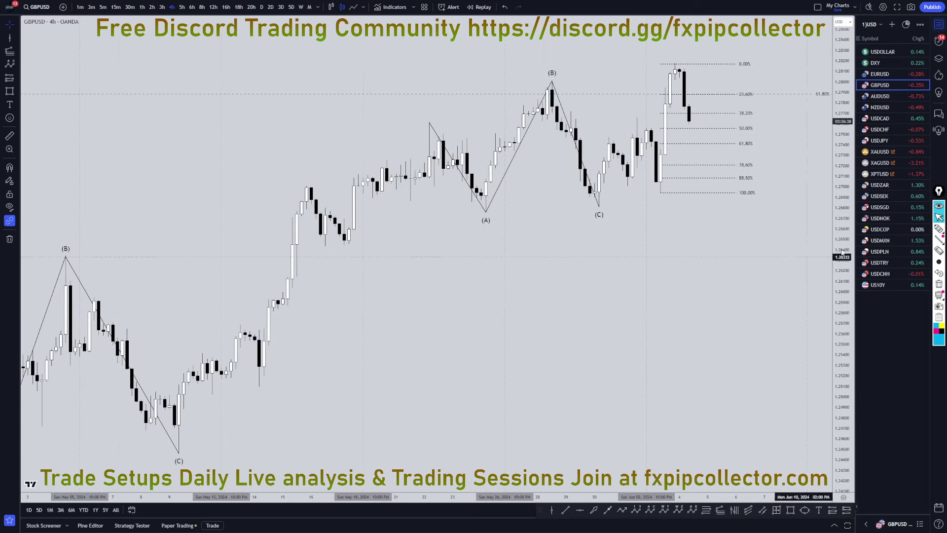
Mark the 100% and 0% areas and sketch a projected drop toward the 100% level.
{"action": "left_click", "coordinate": [939, 229]}
{"action": "left_click_drag", "start_coordinate": [641, 200], "coordinate": [693, 202]}
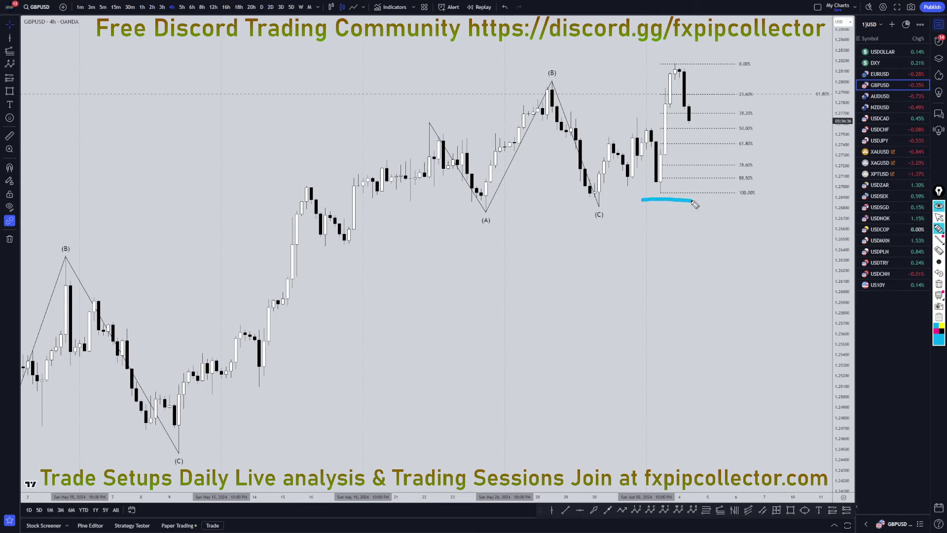
{"action": "left_click_drag", "start_coordinate": [659, 61], "coordinate": [704, 61]}
{"action": "mouse_move", "coordinate": [683, 70]}
{"action": "left_mouse_down"}
{"action": "mouse_move", "coordinate": [696, 129]}
{"action": "mouse_move", "coordinate": [715, 129]}
{"action": "mouse_move", "coordinate": [736, 199]}
{"action": "mouse_move", "coordinate": [763, 183]}
{"action": "mouse_move", "coordinate": [770, 222]}
{"action": "left_mouse_up"}
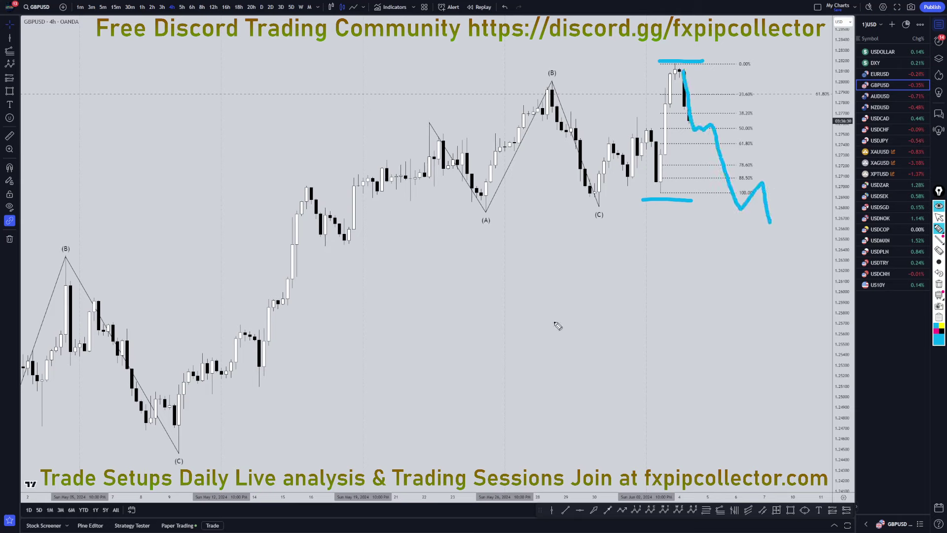
{"action": "left_click_drag", "start_coordinate": [573, 210], "coordinate": [611, 213]}
{"action": "left_click_drag", "start_coordinate": [676, 24], "coordinate": [650, 42]}
Draw a projected rise-then-drop path labelled A and C, then clear all sketches.
{"action": "mouse_move", "coordinate": [770, 222]}
{"action": "left_mouse_down"}
{"action": "mouse_move", "coordinate": [844, 167]}
{"action": "mouse_move", "coordinate": [887, 320]}
{"action": "left_mouse_up"}
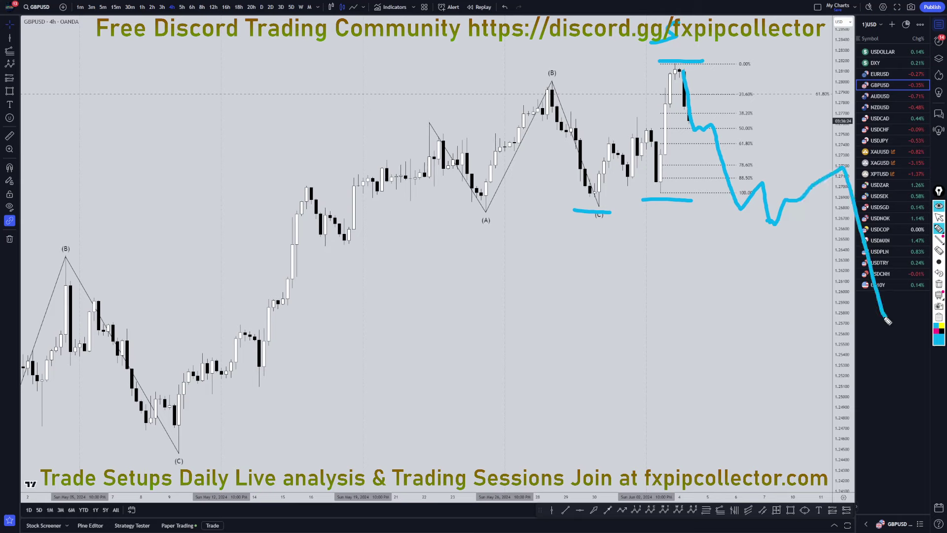
{"action": "mouse_move", "coordinate": [747, 269]}
{"action": "left_mouse_down"}
{"action": "mouse_move", "coordinate": [770, 279]}
{"action": "mouse_move", "coordinate": [764, 261]}
{"action": "left_mouse_up"}
{"action": "mouse_move", "coordinate": [846, 126]}
{"action": "left_mouse_down"}
{"action": "mouse_move", "coordinate": [833, 148]}
{"action": "mouse_move", "coordinate": [837, 134]}
{"action": "left_mouse_up"}
{"action": "mouse_move", "coordinate": [894, 327]}
{"action": "left_mouse_down"}
{"action": "mouse_move", "coordinate": [883, 340]}
{"action": "mouse_move", "coordinate": [906, 340]}
{"action": "left_mouse_up"}
{"action": "left_click_drag", "start_coordinate": [791, 322], "coordinate": [826, 357]}
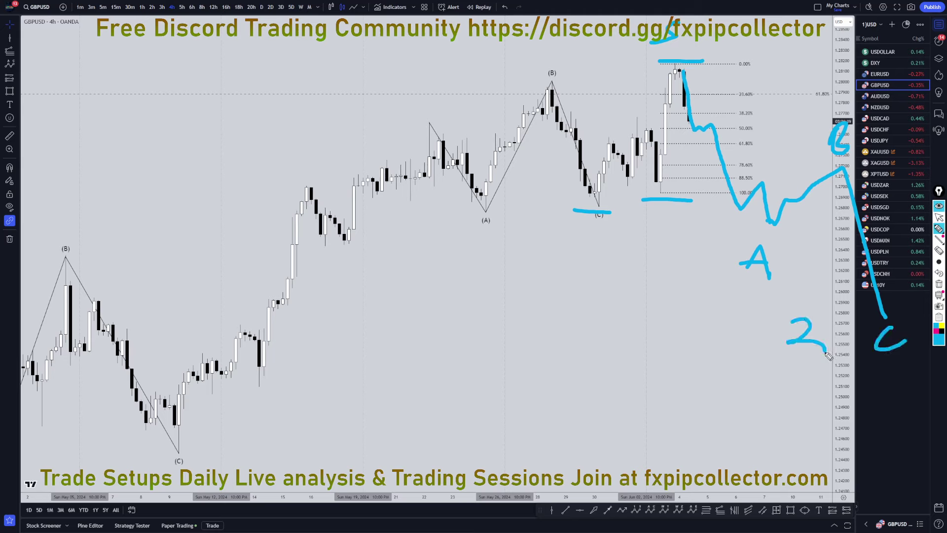
{"action": "left_click", "coordinate": [939, 284]}
Highlight the 100% and 0% Fibonacci levels, then clear them and return to the cursor.
{"action": "left_click_drag", "start_coordinate": [646, 195], "coordinate": [693, 190]}
{"action": "left_click_drag", "start_coordinate": [647, 61], "coordinate": [706, 64]}
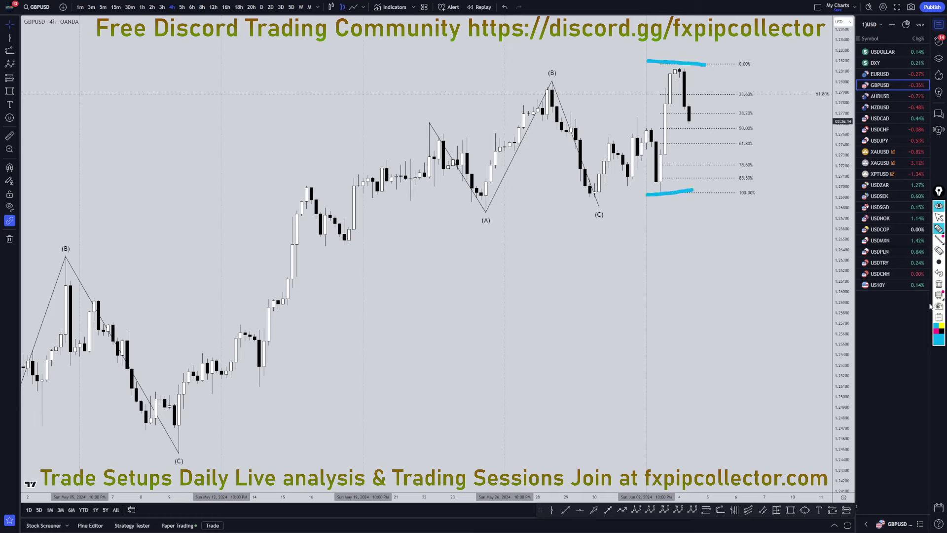
{"action": "left_click", "coordinate": [938, 284]}
{"action": "left_click", "coordinate": [938, 217]}
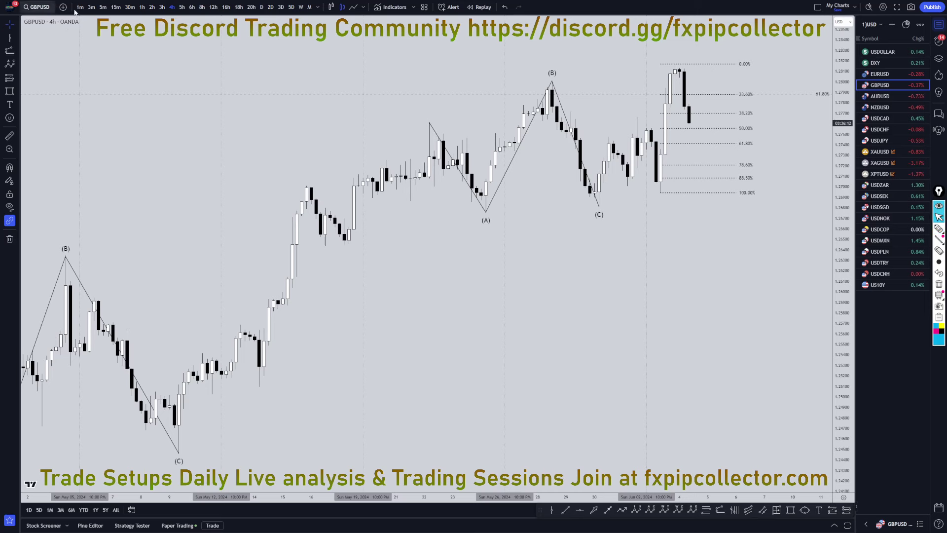
Switch GBPUSD to 1h, pan past the latest candle, and number waves 1, 2, 3 at the top.
{"action": "left_click", "coordinate": [142, 7]}
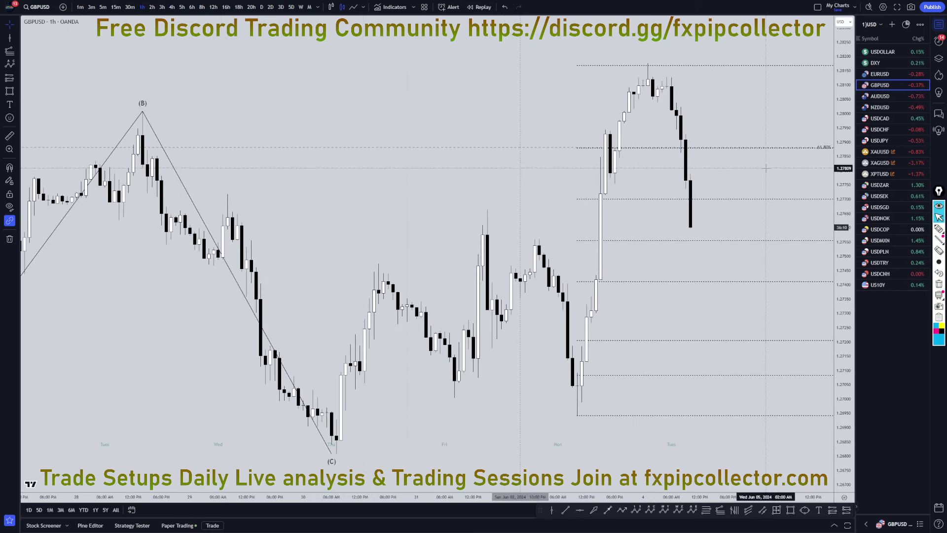
{"action": "left_click_drag", "start_coordinate": [766, 168], "coordinate": [731, 168]}
{"action": "left_click_drag", "start_coordinate": [623, 21], "coordinate": [595, 41]}
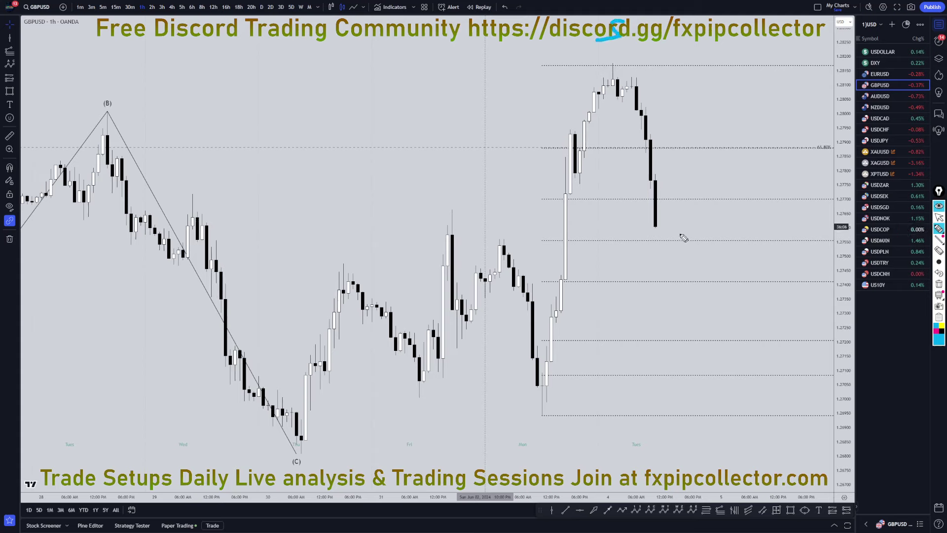
{"action": "mouse_move", "coordinate": [612, 74]}
{"action": "left_mouse_down"}
{"action": "mouse_move", "coordinate": [622, 99]}
{"action": "mouse_move", "coordinate": [636, 87]}
{"action": "mouse_move", "coordinate": [654, 230]}
{"action": "left_mouse_up"}
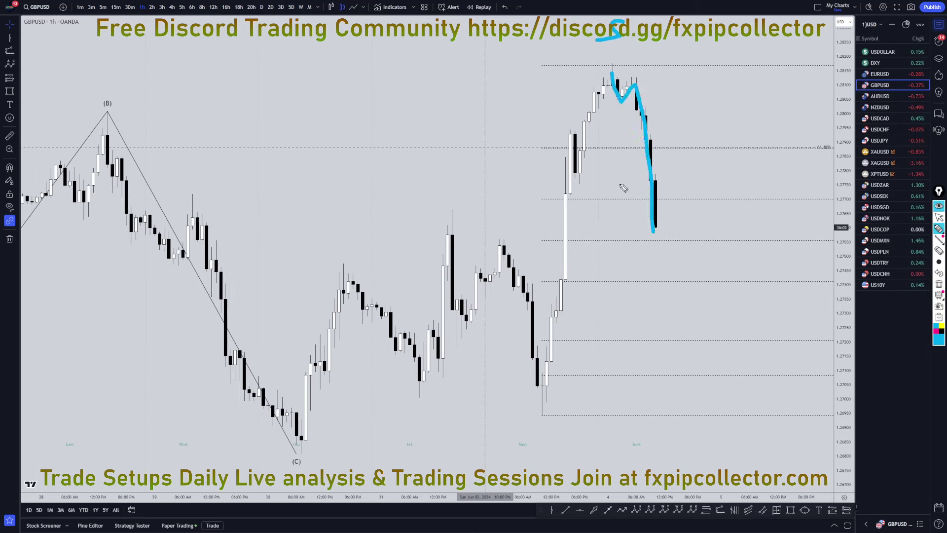
{"action": "left_click_drag", "start_coordinate": [615, 107], "coordinate": [613, 126]}
{"action": "left_click_drag", "start_coordinate": [629, 60], "coordinate": [644, 67]}
{"action": "mouse_move", "coordinate": [615, 197]}
{"action": "left_mouse_down"}
{"action": "mouse_move", "coordinate": [630, 200]}
{"action": "mouse_move", "coordinate": [617, 208]}
{"action": "mouse_move", "coordinate": [683, 227]}
{"action": "left_mouse_up"}
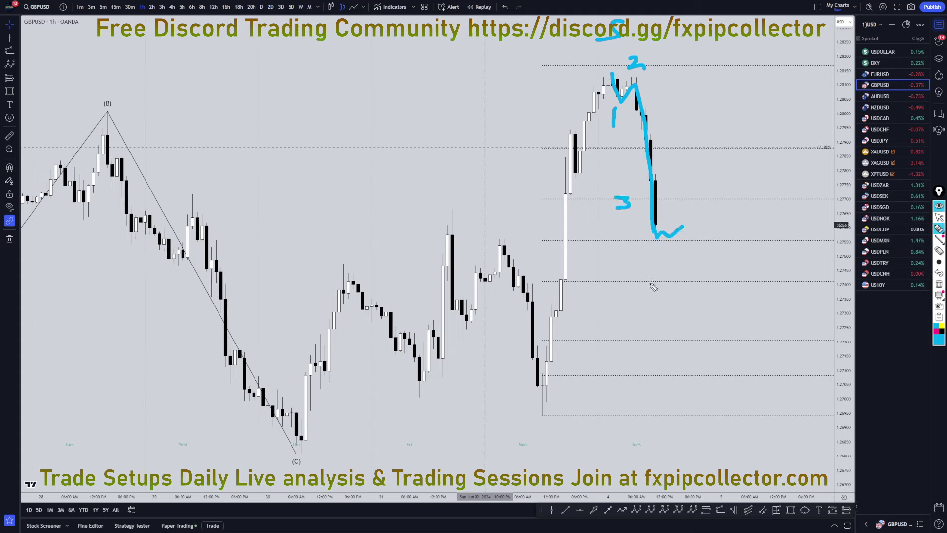
Extend a projected deep decline with a bounce, then undo the stray 2 label.
{"action": "left_click_drag", "start_coordinate": [585, 50], "coordinate": [643, 51]}
{"action": "mouse_move", "coordinate": [683, 228]}
{"action": "left_mouse_down"}
{"action": "mouse_move", "coordinate": [710, 252]}
{"action": "mouse_move", "coordinate": [752, 433]}
{"action": "mouse_move", "coordinate": [794, 457]}
{"action": "left_mouse_up"}
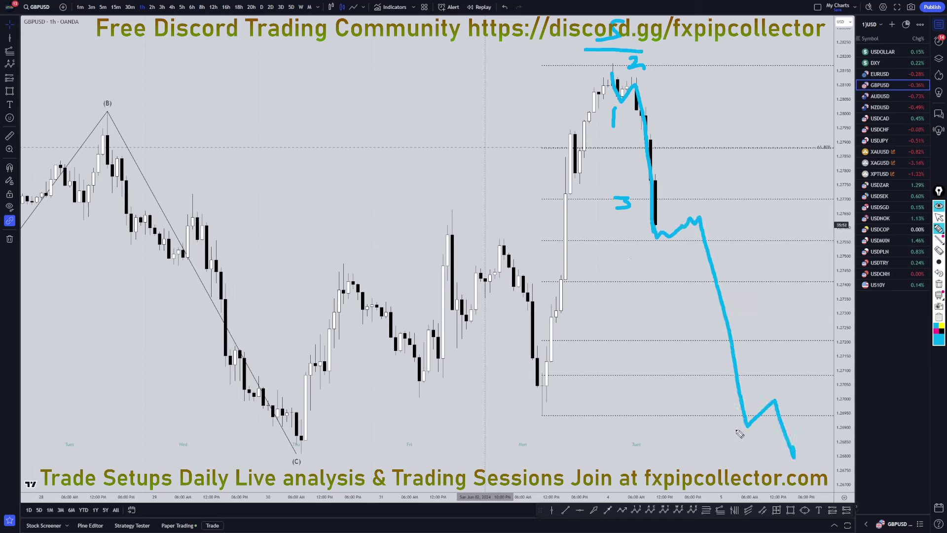
{"action": "mouse_move", "coordinate": [698, 493]}
{"action": "left_mouse_down"}
{"action": "mouse_move", "coordinate": [713, 451]}
{"action": "mouse_move", "coordinate": [727, 506]}
{"action": "left_mouse_up"}
{"action": "left_click_drag", "start_coordinate": [679, 408], "coordinate": [718, 433]}
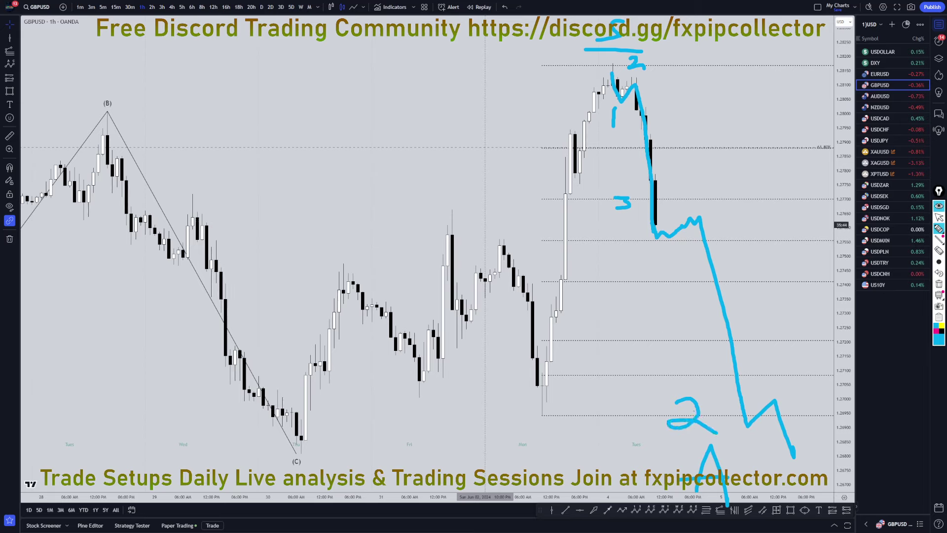
{"action": "left_click", "coordinate": [939, 273]}
Clear old sketches and draw a sideways A squiggle rising into a B wave.
{"action": "left_click", "coordinate": [938, 285]}
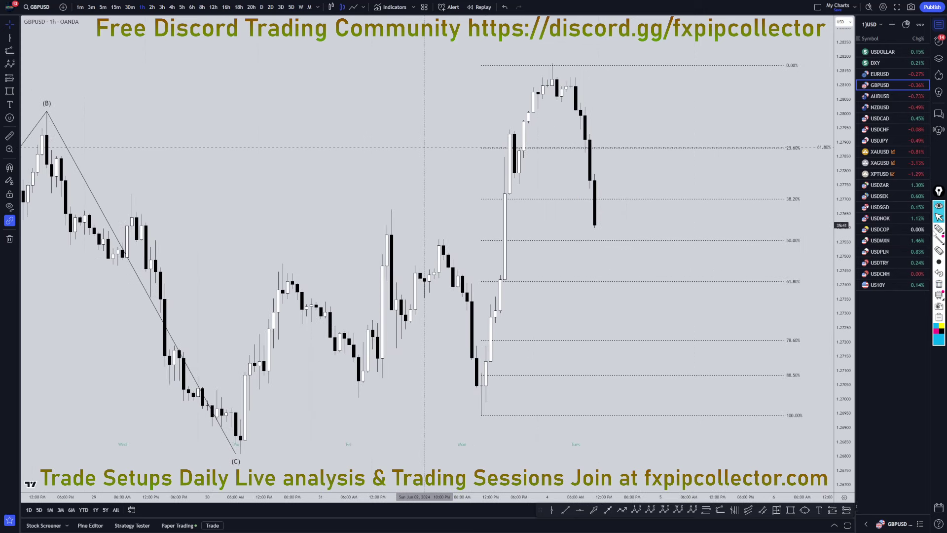
{"action": "left_click", "coordinate": [938, 228]}
{"action": "left_click_drag", "start_coordinate": [594, 212], "coordinate": [614, 241]}
{"action": "mouse_move", "coordinate": [582, 277]}
{"action": "left_mouse_down"}
{"action": "mouse_move", "coordinate": [595, 254]}
{"action": "mouse_move", "coordinate": [605, 277]}
{"action": "left_mouse_up"}
{"action": "left_click_drag", "start_coordinate": [605, 266], "coordinate": [582, 266]}
{"action": "mouse_move", "coordinate": [614, 240]}
{"action": "left_mouse_down"}
{"action": "mouse_move", "coordinate": [638, 203]}
{"action": "mouse_move", "coordinate": [678, 186]}
{"action": "left_mouse_up"}
Complete the W-shaped correction with C labels and a strong projected rally path.
{"action": "mouse_move", "coordinate": [683, 147]}
{"action": "left_mouse_down"}
{"action": "mouse_move", "coordinate": [684, 203]}
{"action": "mouse_move", "coordinate": [706, 258]}
{"action": "mouse_move", "coordinate": [728, 272]}
{"action": "mouse_move", "coordinate": [739, 241]}
{"action": "left_mouse_up"}
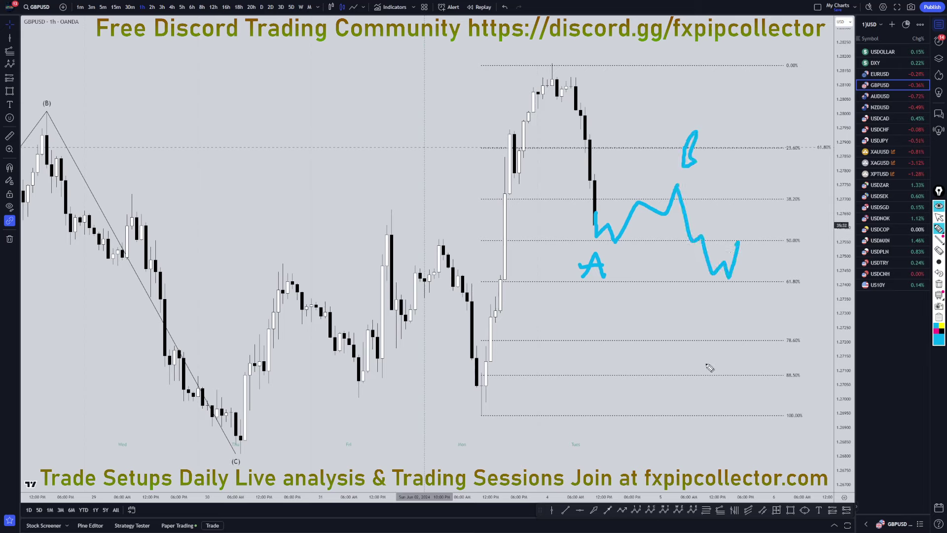
{"action": "left_click_drag", "start_coordinate": [792, 270], "coordinate": [804, 294]}
{"action": "mouse_move", "coordinate": [728, 295]}
{"action": "left_mouse_down"}
{"action": "mouse_move", "coordinate": [743, 323]}
{"action": "mouse_move", "coordinate": [752, 311]}
{"action": "left_mouse_up"}
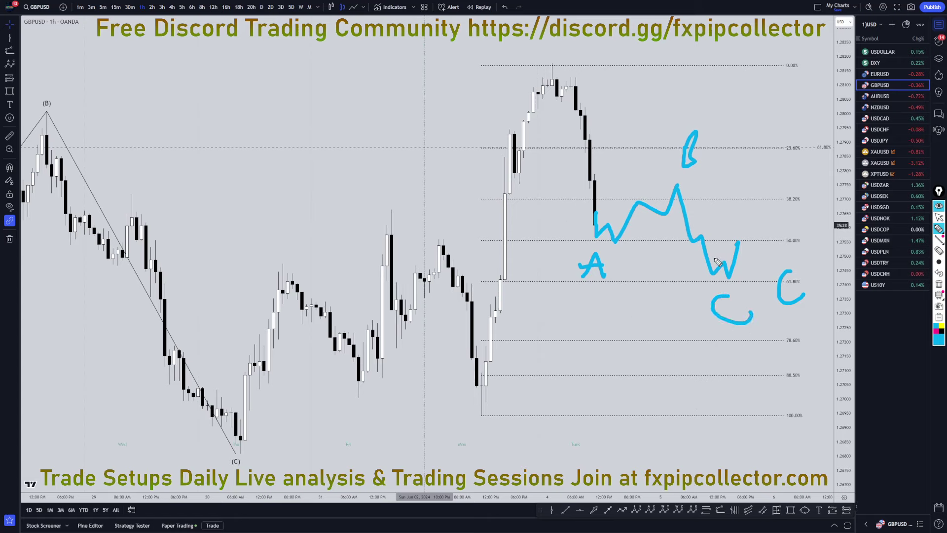
{"action": "mouse_move", "coordinate": [704, 258]}
{"action": "left_mouse_down"}
{"action": "mouse_move", "coordinate": [750, 260]}
{"action": "mouse_move", "coordinate": [752, 208]}
{"action": "mouse_move", "coordinate": [816, 124]}
{"action": "mouse_move", "coordinate": [792, 1]}
{"action": "left_mouse_up"}
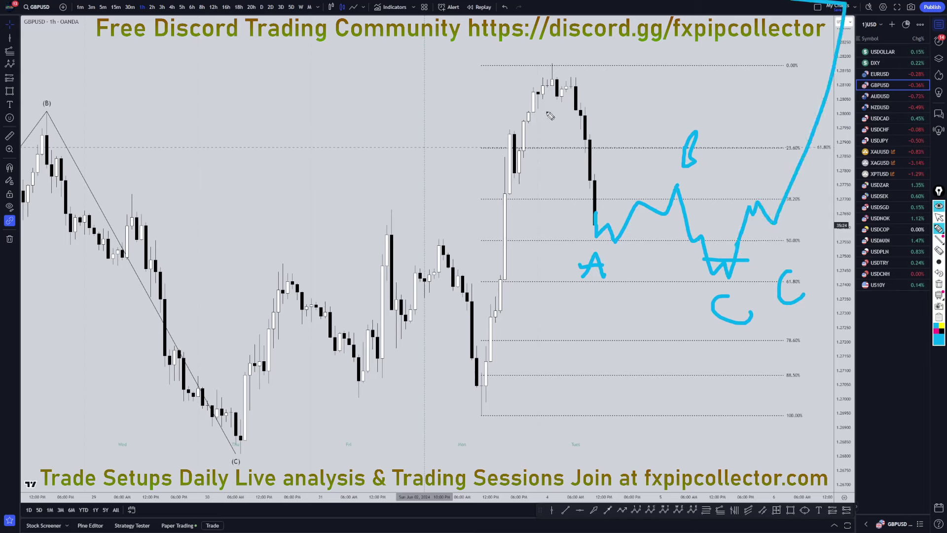
Draw an alternative deep drop labelled A and 2, plus a downward arrow on the earlier decline.
{"action": "mouse_move", "coordinate": [616, 243]}
{"action": "left_mouse_down"}
{"action": "mouse_move", "coordinate": [651, 283]}
{"action": "mouse_move", "coordinate": [691, 418]}
{"action": "mouse_move", "coordinate": [724, 449]}
{"action": "mouse_move", "coordinate": [734, 484]}
{"action": "left_mouse_up"}
{"action": "mouse_move", "coordinate": [634, 467]}
{"action": "left_mouse_down"}
{"action": "mouse_move", "coordinate": [653, 472]}
{"action": "mouse_move", "coordinate": [650, 460]}
{"action": "left_mouse_up"}
{"action": "left_click_drag", "start_coordinate": [563, 454], "coordinate": [601, 485]}
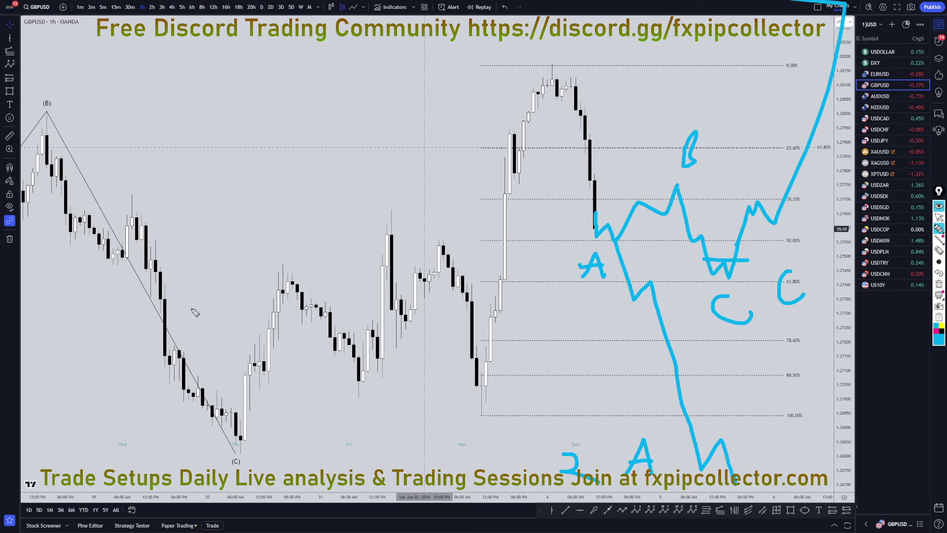
{"action": "left_click_drag", "start_coordinate": [204, 283], "coordinate": [145, 337]}
{"action": "mouse_move", "coordinate": [134, 306]}
{"action": "left_mouse_down"}
{"action": "mouse_move", "coordinate": [126, 341]}
{"action": "mouse_move", "coordinate": [191, 351]}
{"action": "left_mouse_up"}
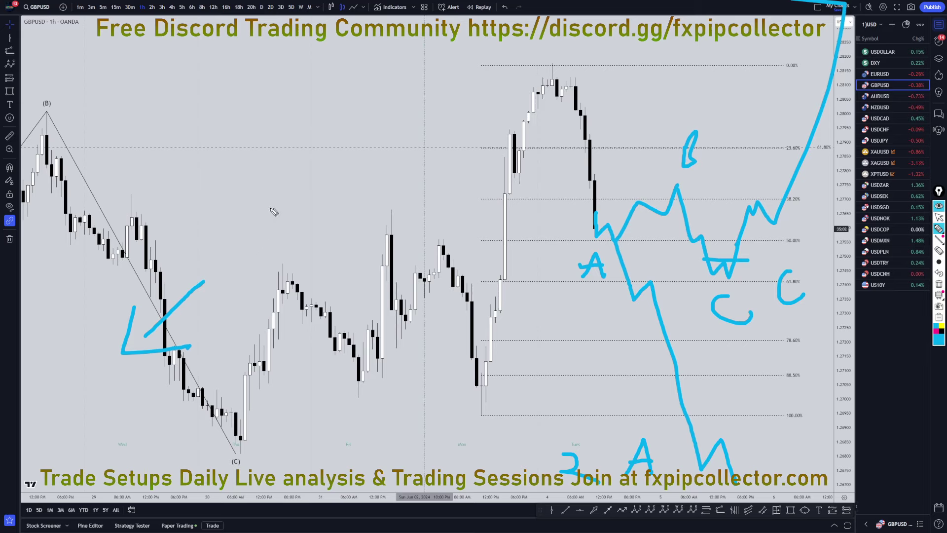
{"action": "left_click", "coordinate": [938, 217]}
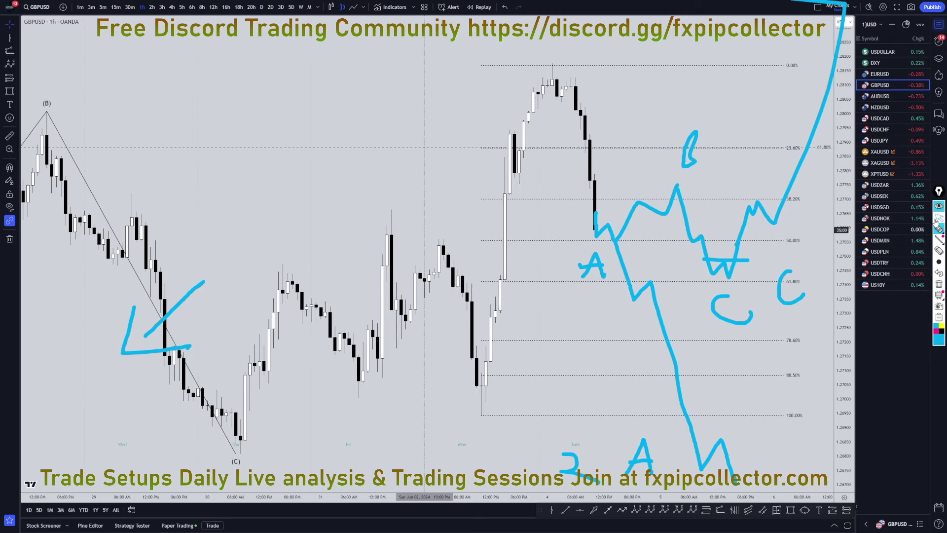